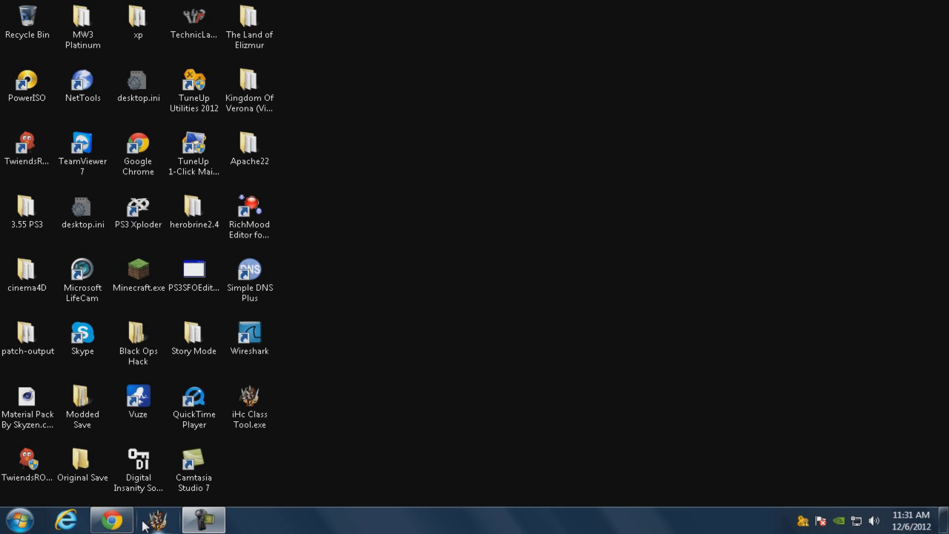
# Switch to Google Chrome and look over the Black Ops II and other sections of the Call of Duty Elite player home page
pyautogui.moveTo(129, 523)
pyautogui.click(111, 518)
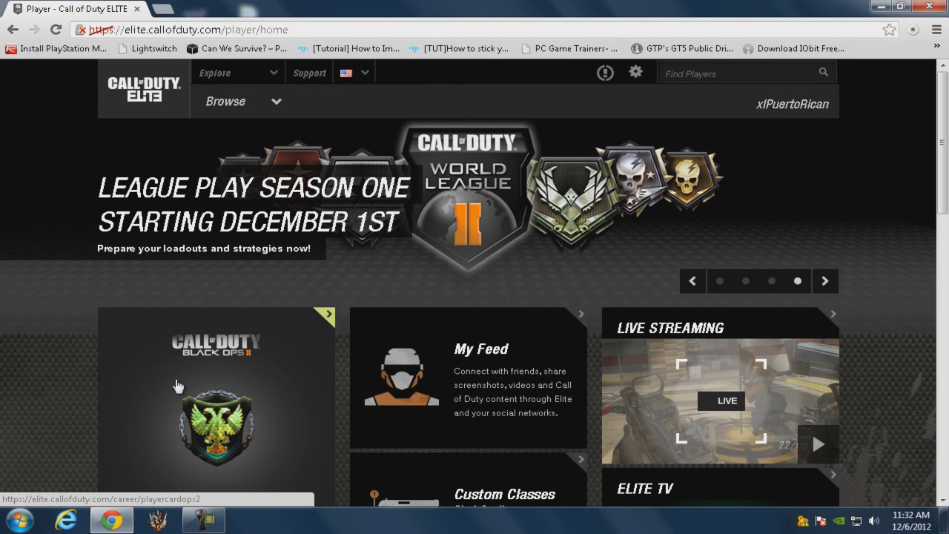
pyautogui.scroll(-3, 233, 363)
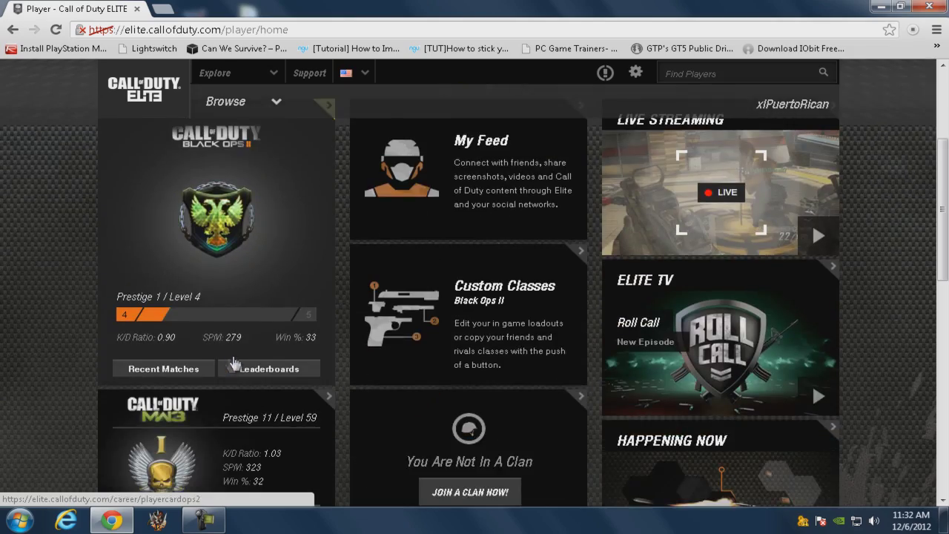
pyautogui.scroll(-3, 234, 363)
pyautogui.scroll(5, 234, 319)
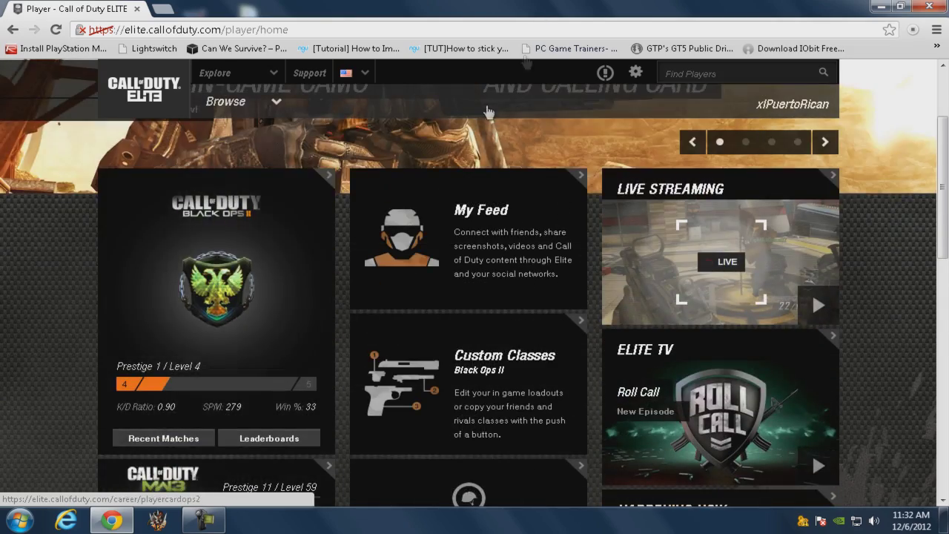
pyautogui.scroll(2, 488, 112)
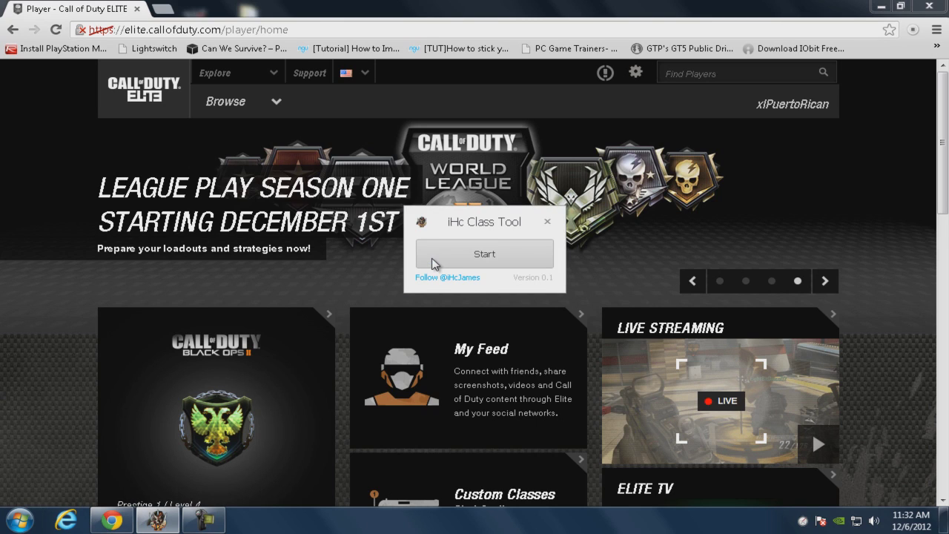
# Try to load the Black Ops II custom classes with iHc Class Tool started, ending with the tool stopped and the browser closed
pyautogui.click(497, 253)
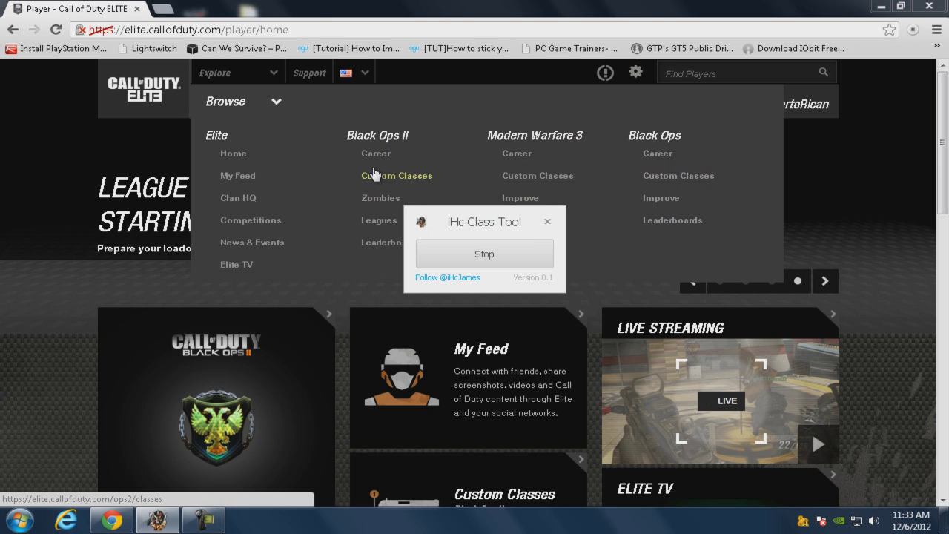
pyautogui.click(374, 174)
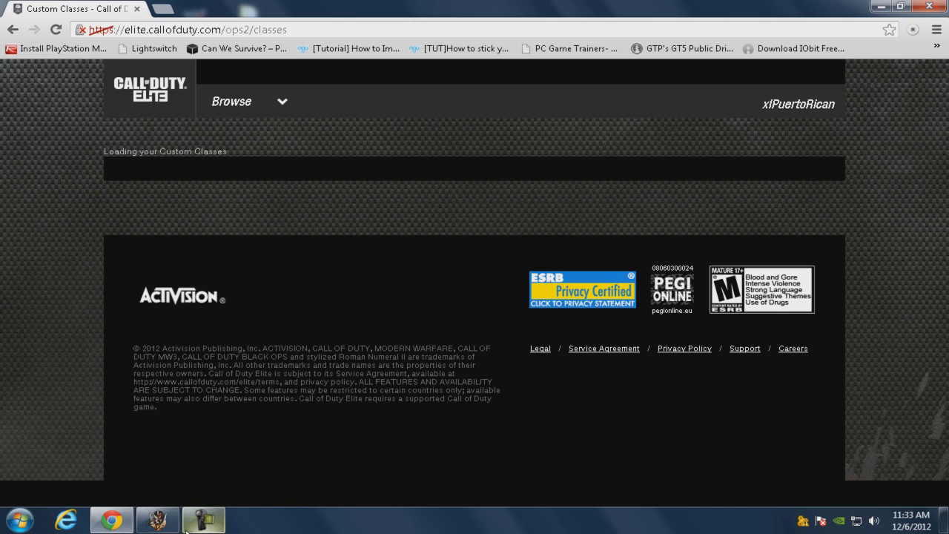
pyautogui.click(157, 511)
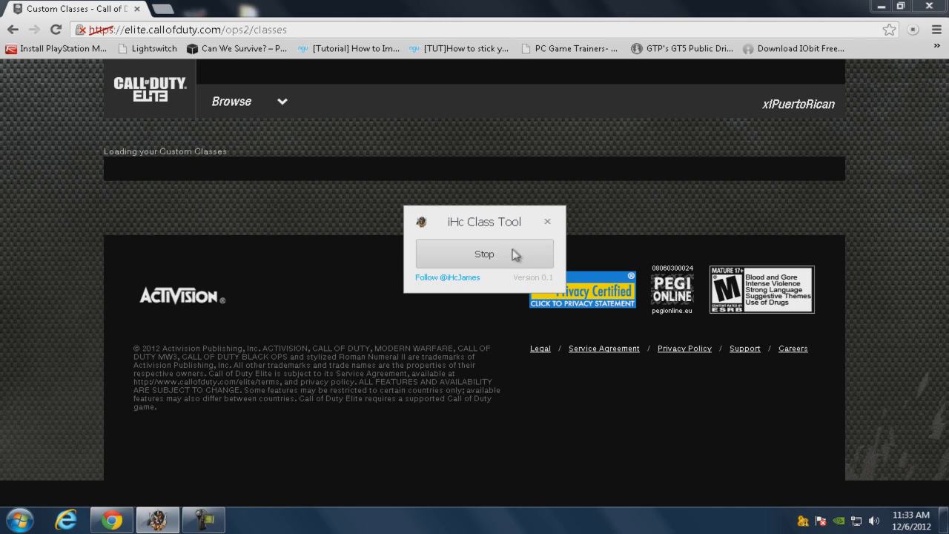
pyautogui.click(504, 265)
pyautogui.click(929, 7)
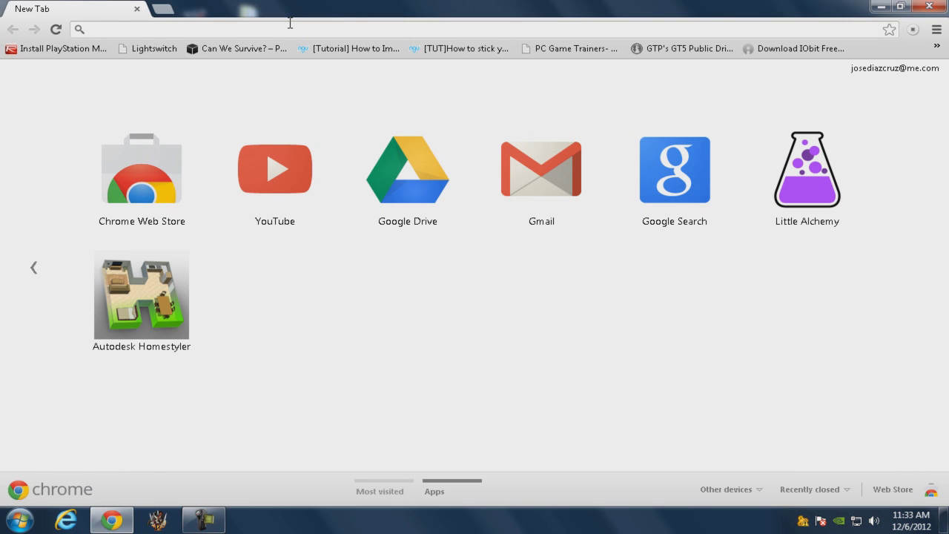
# Open the Call of Duty Elite site and log in with the saved account details
pyautogui.write('el')
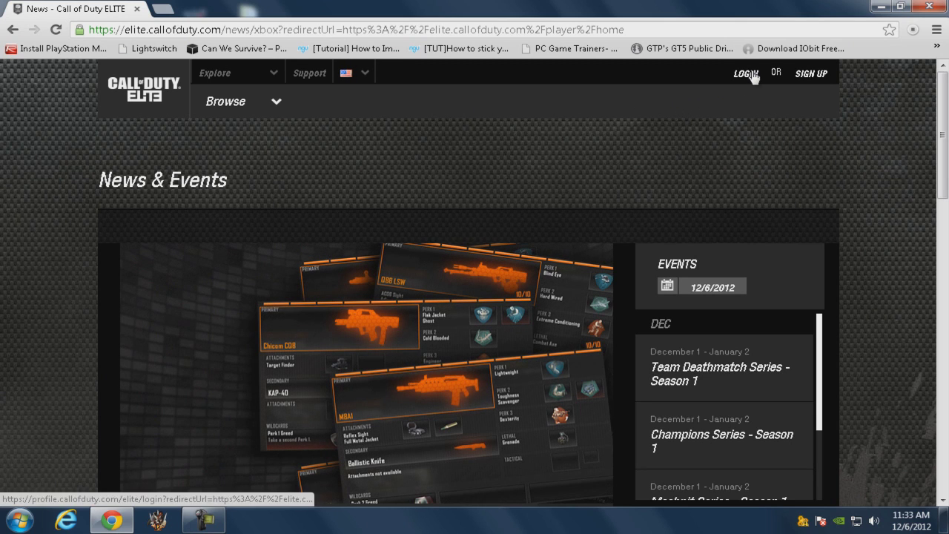
pyautogui.click(745, 73)
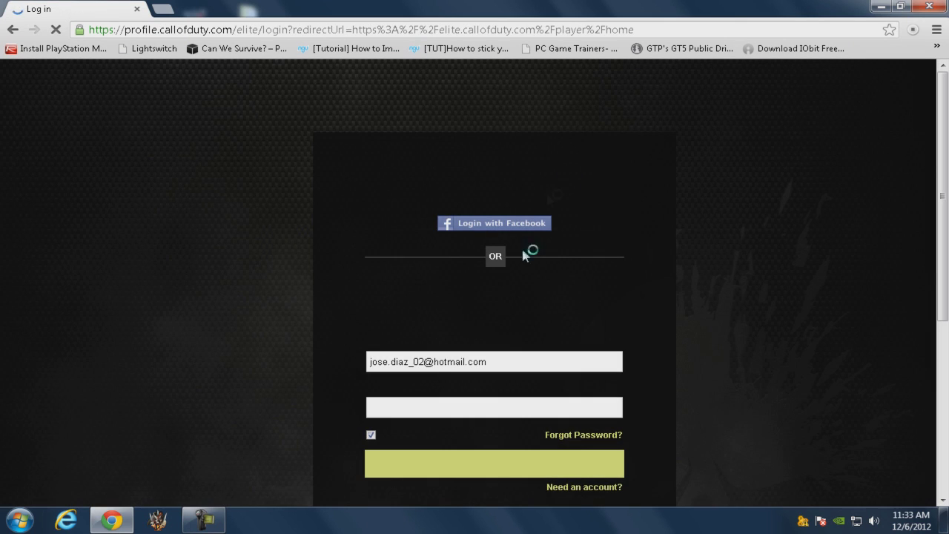
pyautogui.click(473, 467)
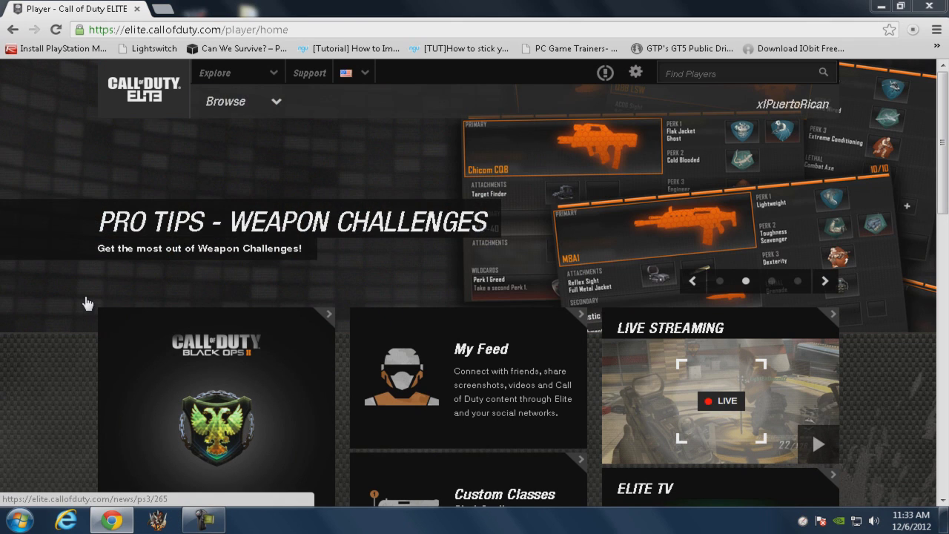
# Start iHc Class Tool and open the Black Ops II Career page, proceeding past the untrusted certificate warning
pyautogui.click(219, 99)
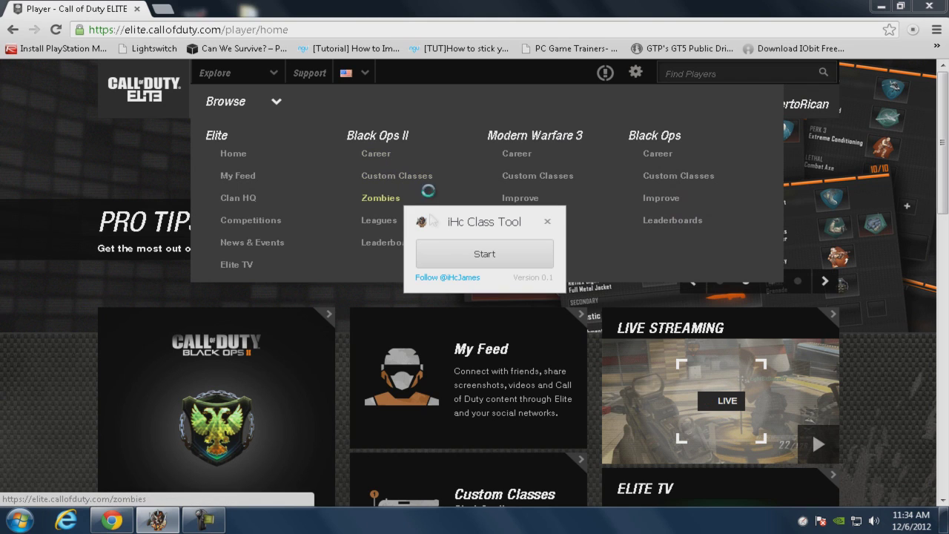
pyautogui.click(439, 256)
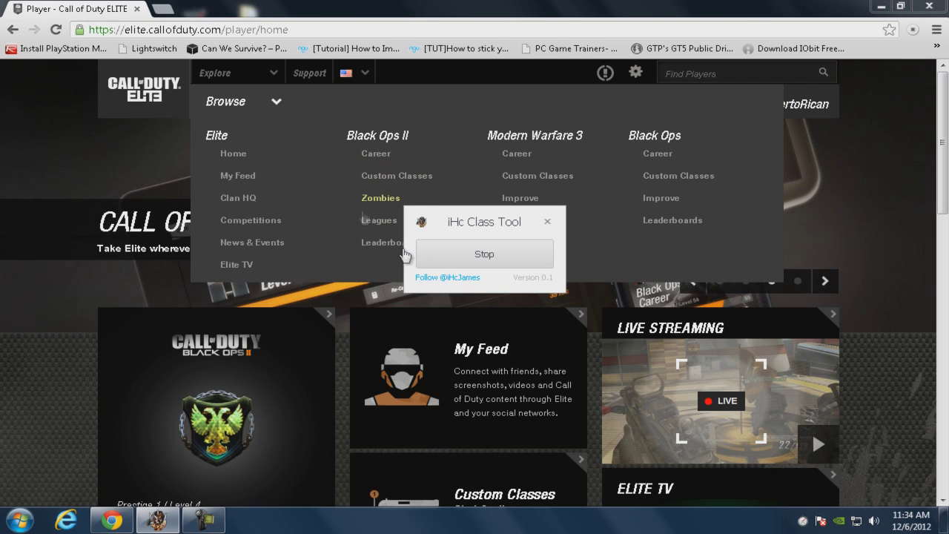
pyautogui.click(378, 157)
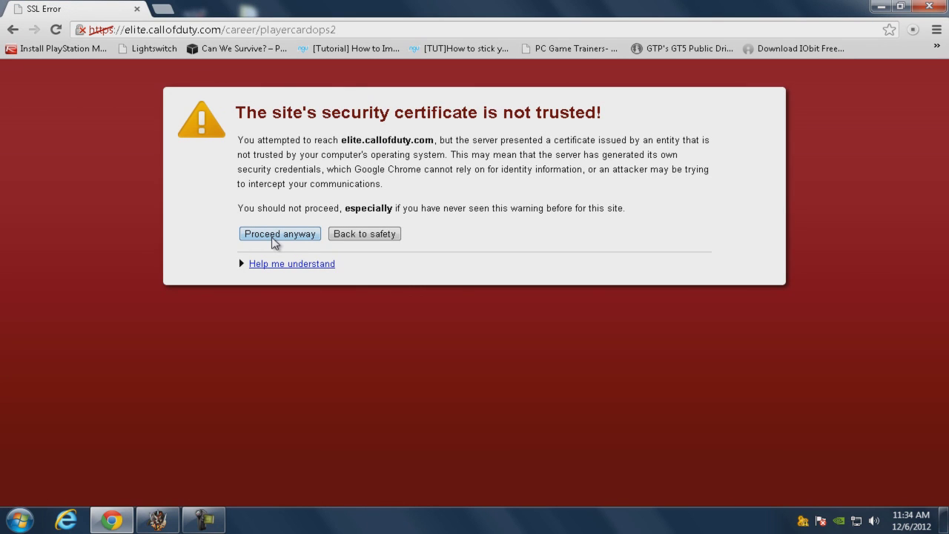
pyautogui.click(272, 234)
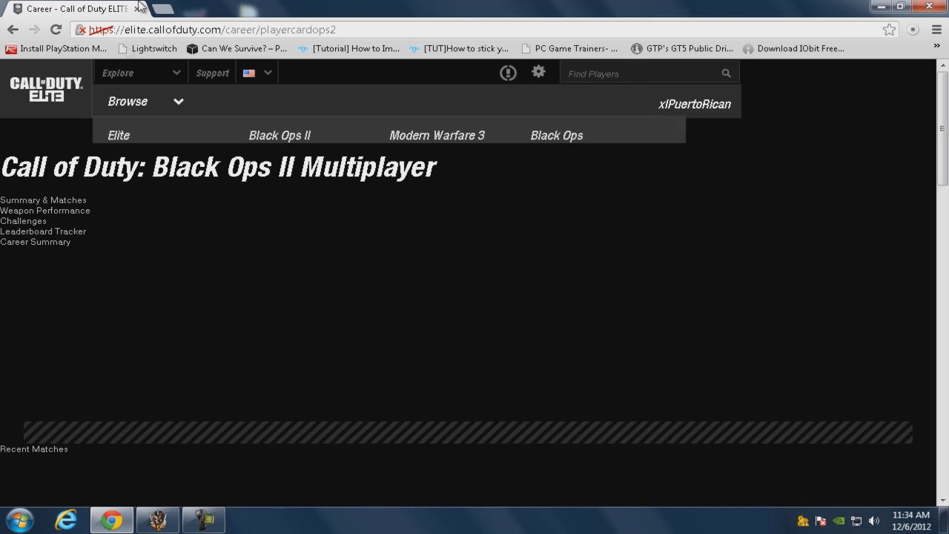
# Stop iHc Class Tool and open the Black Ops II Custom Classes page
pyautogui.click(157, 522)
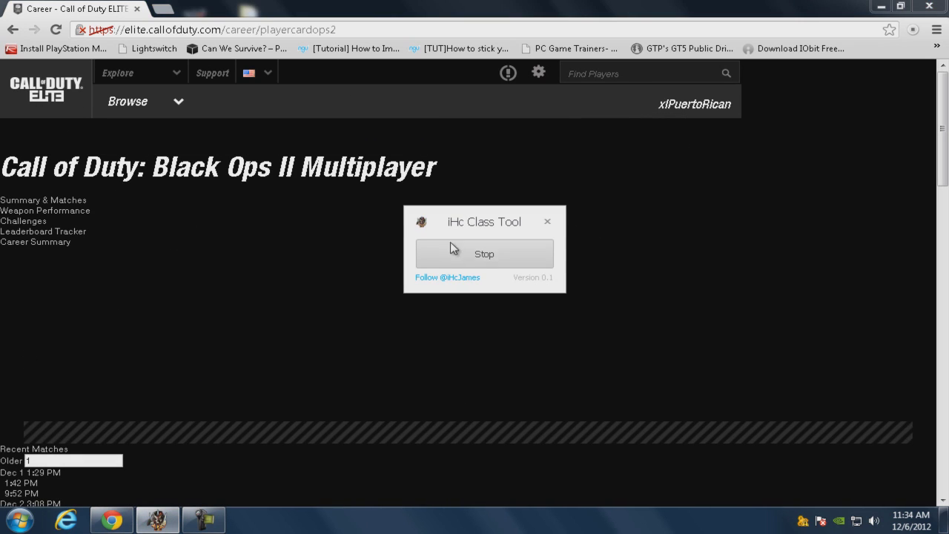
pyautogui.moveTo(164, 105)
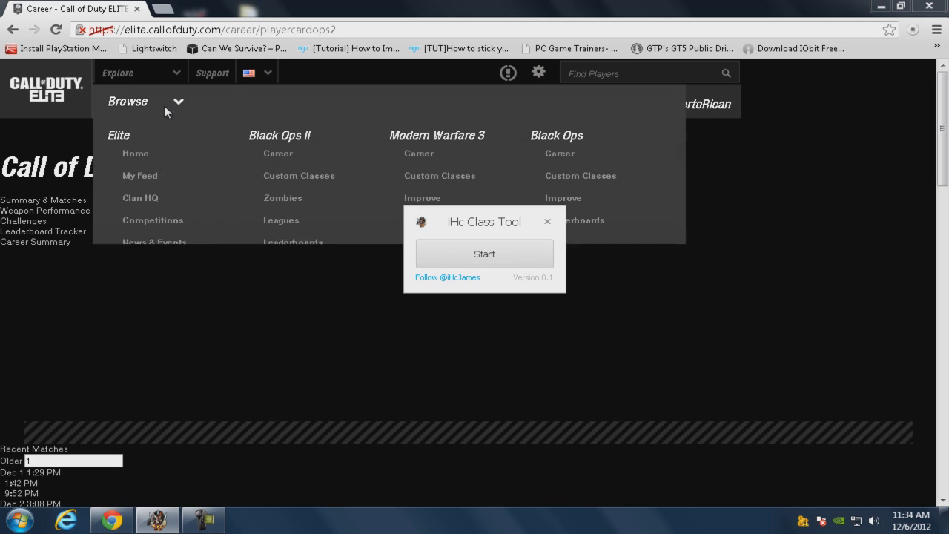
pyautogui.click(290, 177)
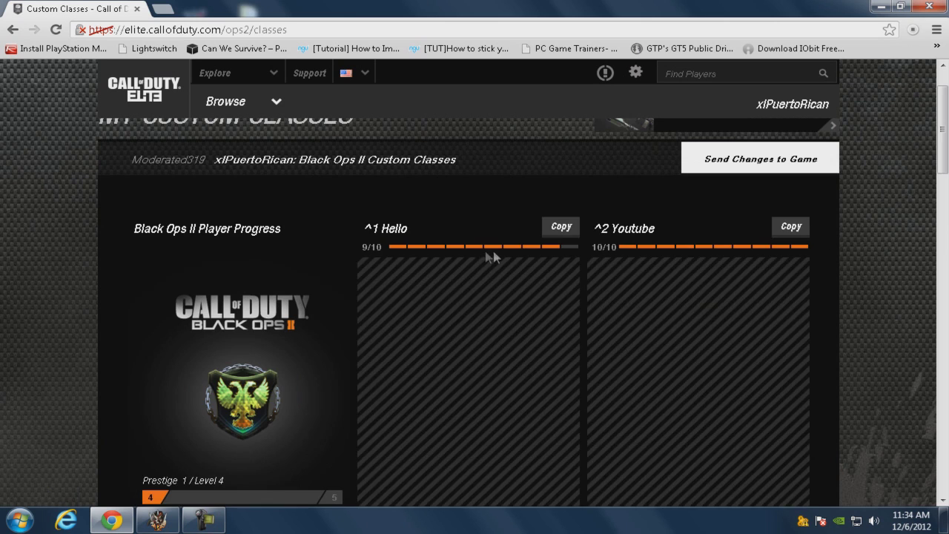
# Change the primary weapon of the ^2 Youtube class to the MTAR assault rifle
pyautogui.scroll(-1, 608, 230)
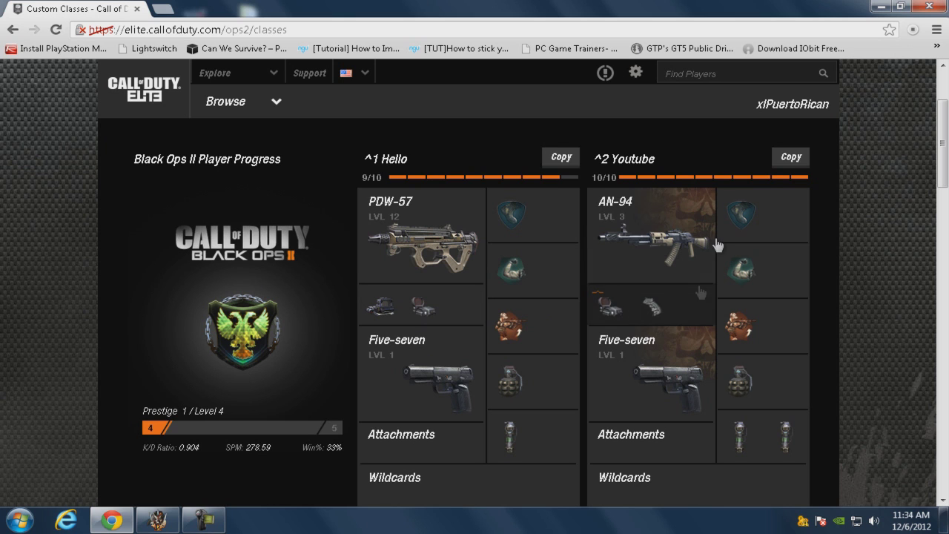
pyautogui.click(690, 223)
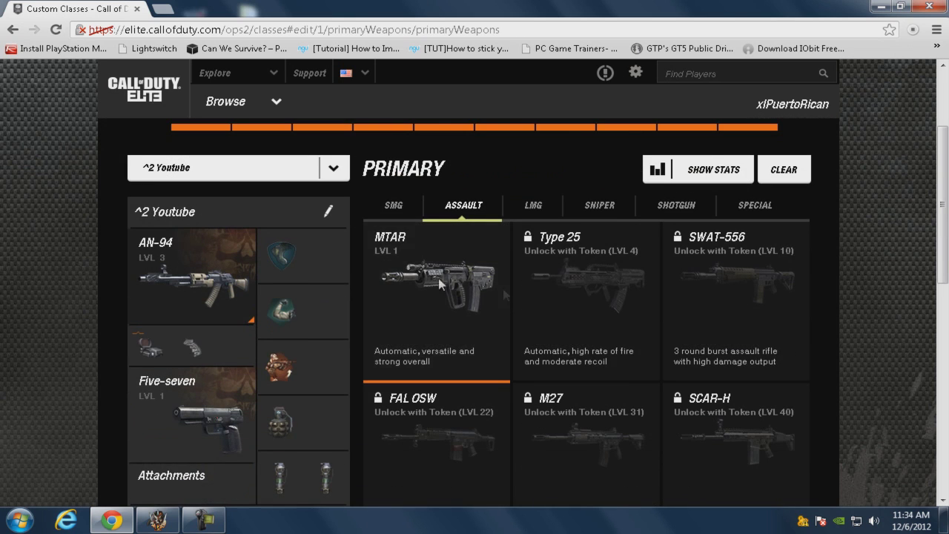
pyautogui.click(437, 289)
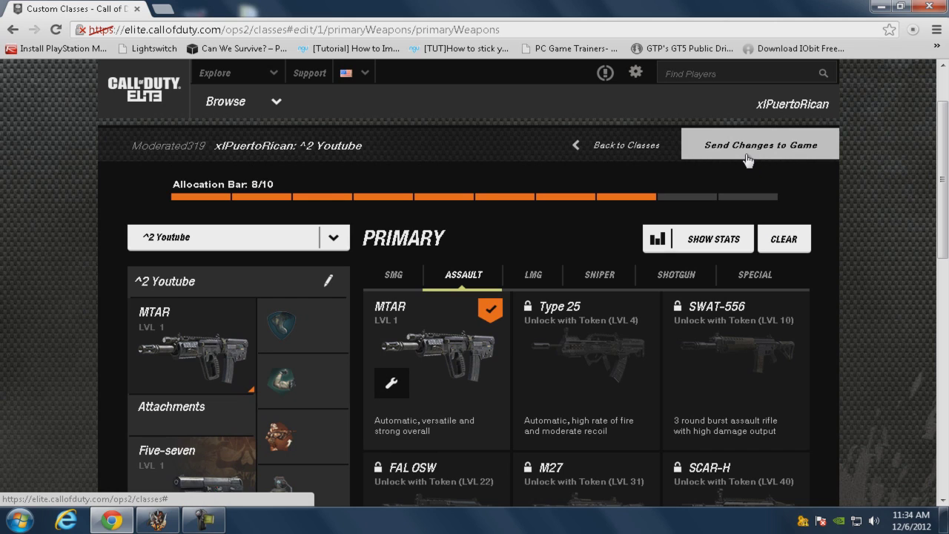
# Start iHc Class Tool and send the class changes to the game so they open in the tool's editor
pyautogui.click(146, 525)
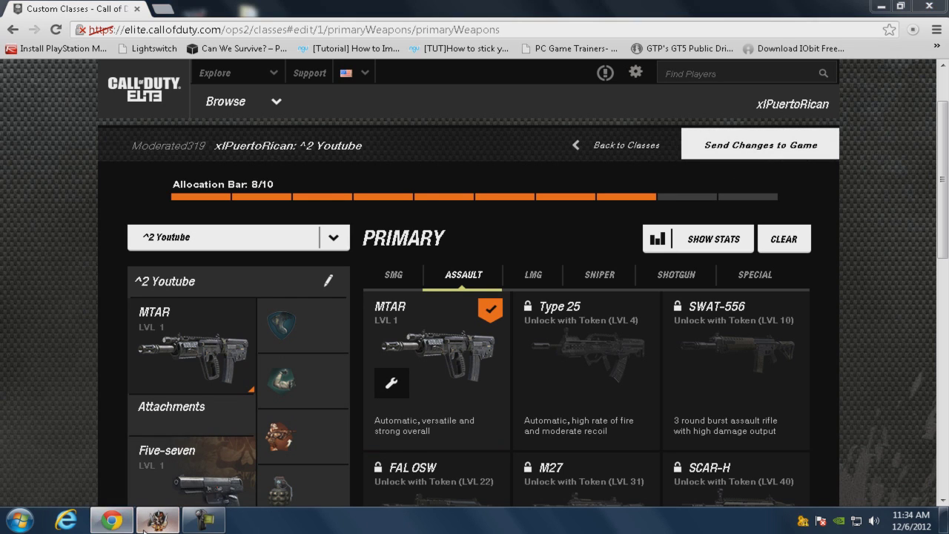
pyautogui.click(478, 252)
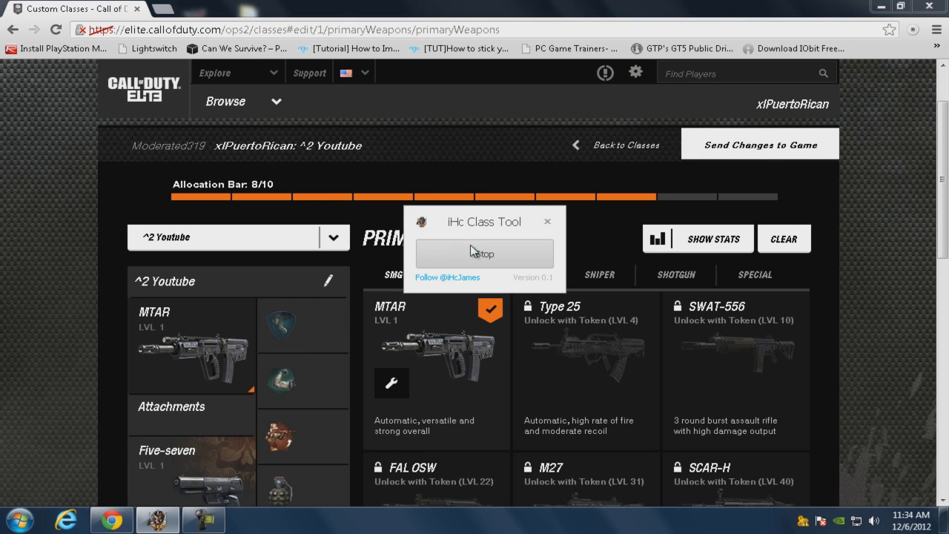
pyautogui.click(723, 183)
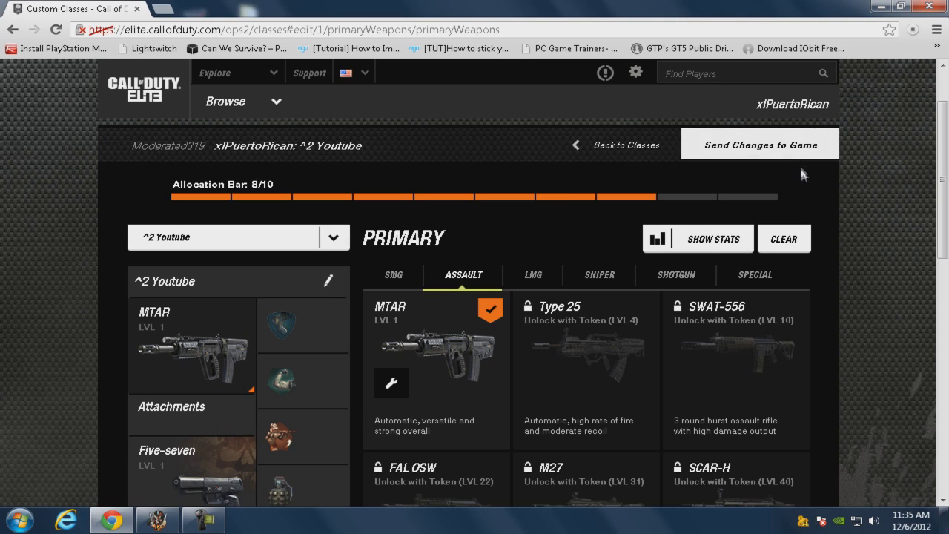
pyautogui.click(772, 147)
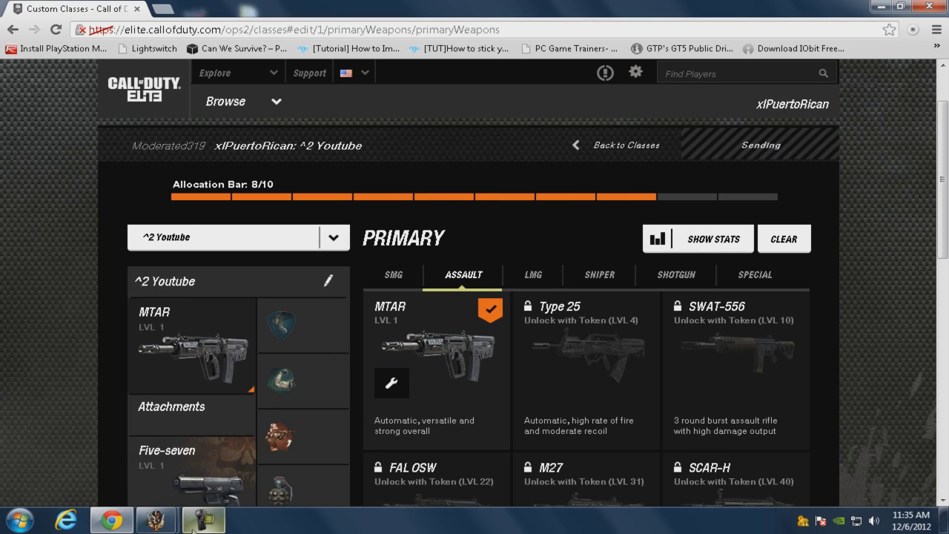
pyautogui.moveTo(194, 523)
pyautogui.click(215, 445)
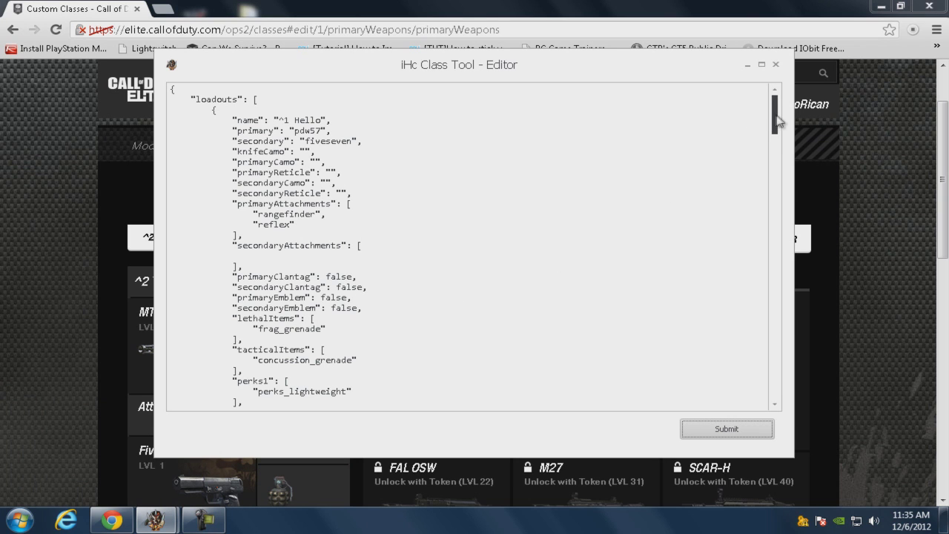
# Rename the Custom 6 loadout to "^6 youtube" in the class editor's loadout text
pyautogui.moveTo(776, 121)
pyautogui.mouseDown()
pyautogui.moveTo(776, 142)
pyautogui.moveTo(773, 121)
pyautogui.mouseUp()
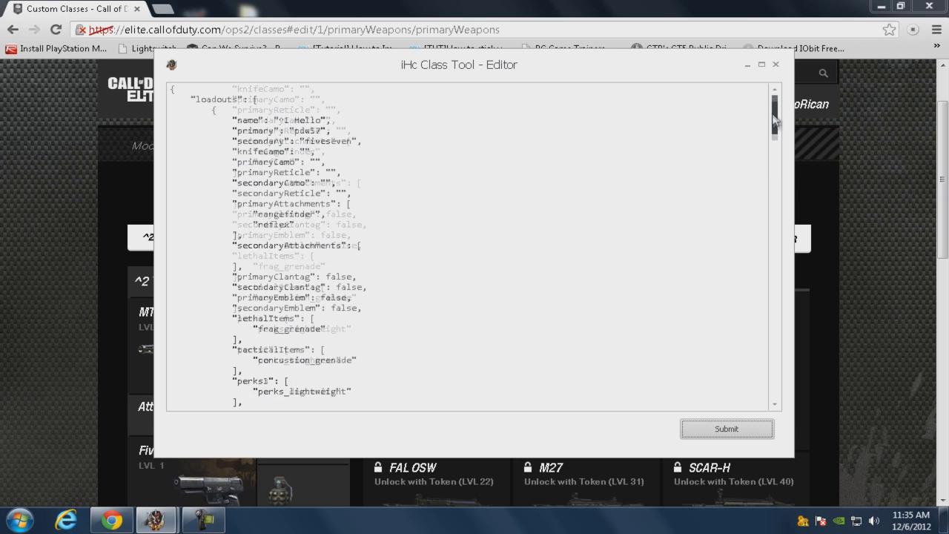
pyautogui.click(252, 123)
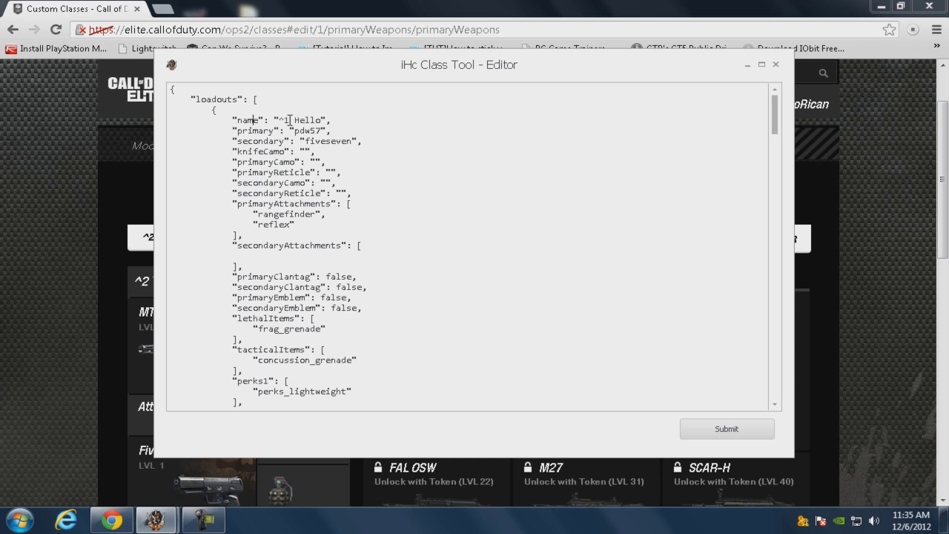
pyautogui.scroll(-5, 593, 163)
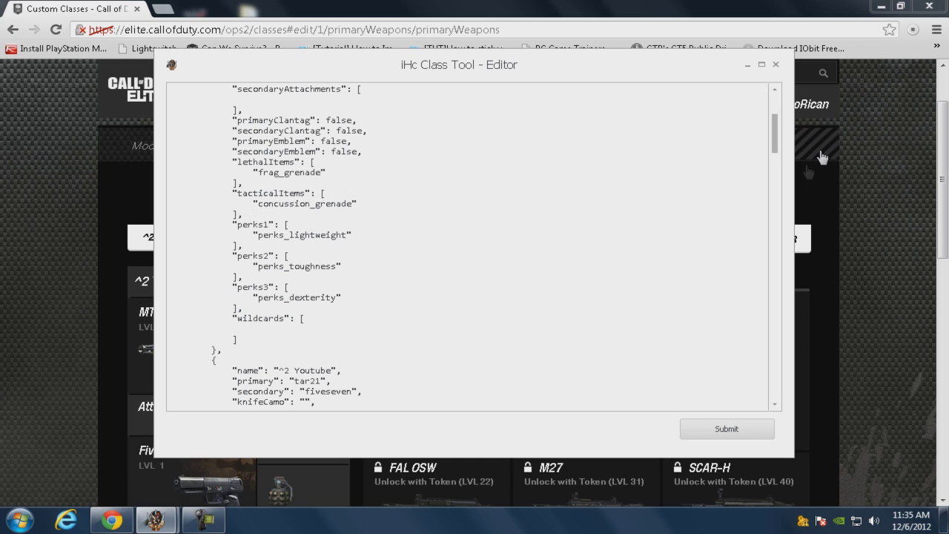
pyautogui.moveTo(779, 126); pyautogui.dragTo(775, 334)
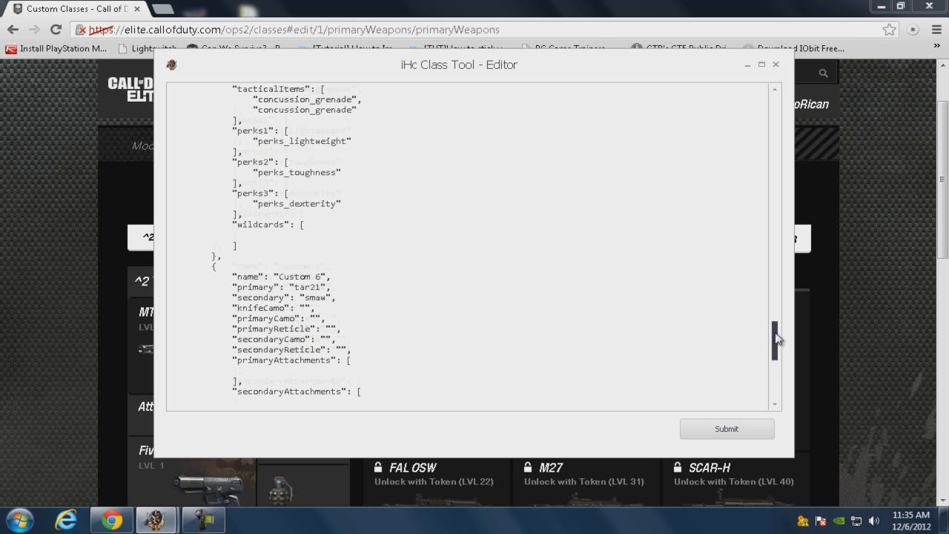
pyautogui.moveTo(279, 277); pyautogui.dragTo(295, 276)
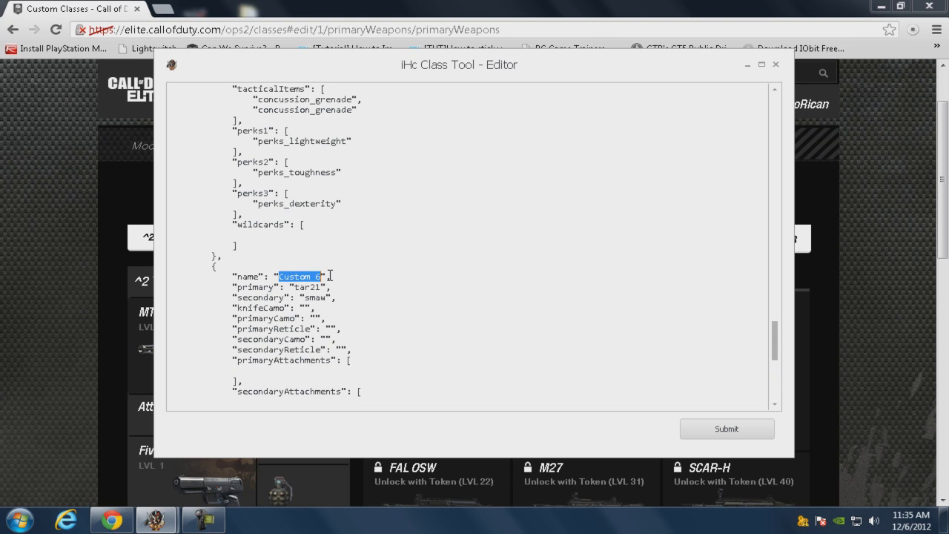
pyautogui.write('^6 youtube')
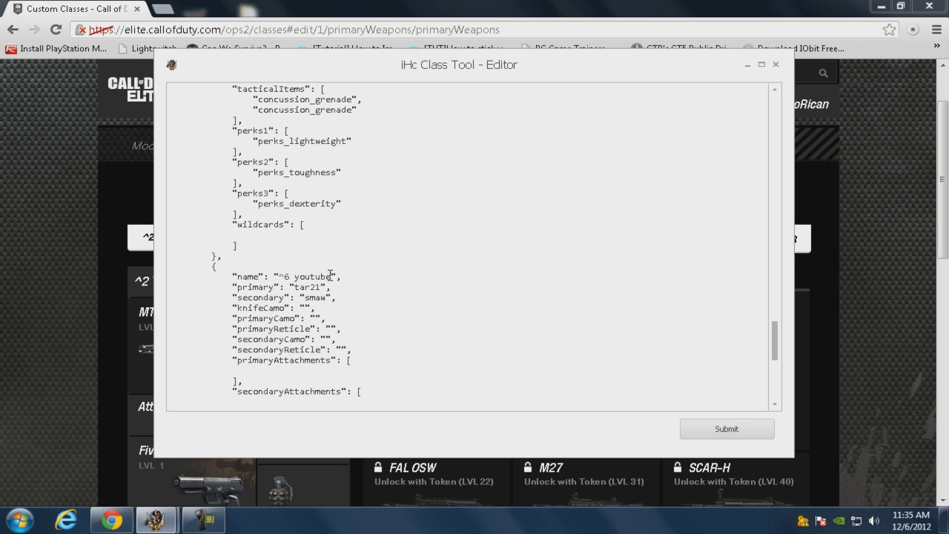
# Review the other loadout entries from the sixth one back to the start of the loadout text
pyautogui.scroll(20, 663, 318)
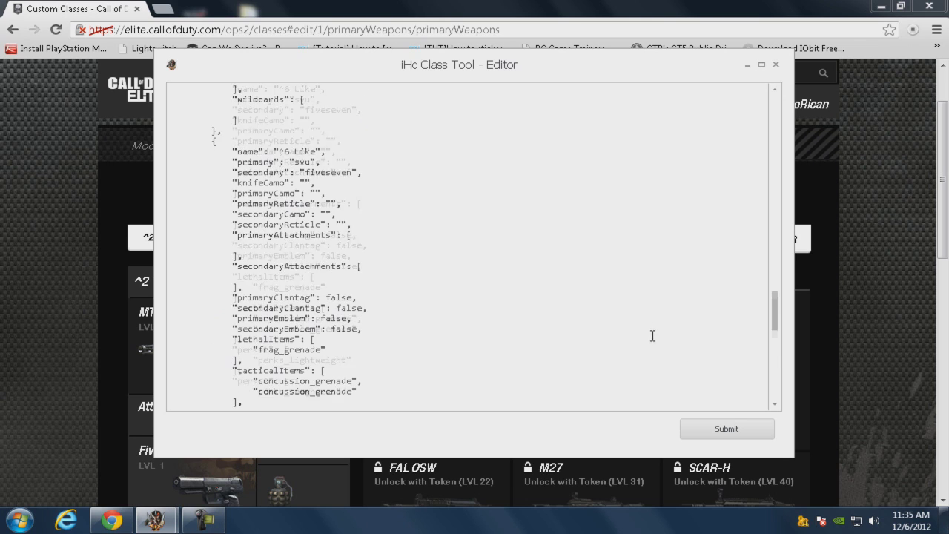
pyautogui.scroll(20, 650, 348)
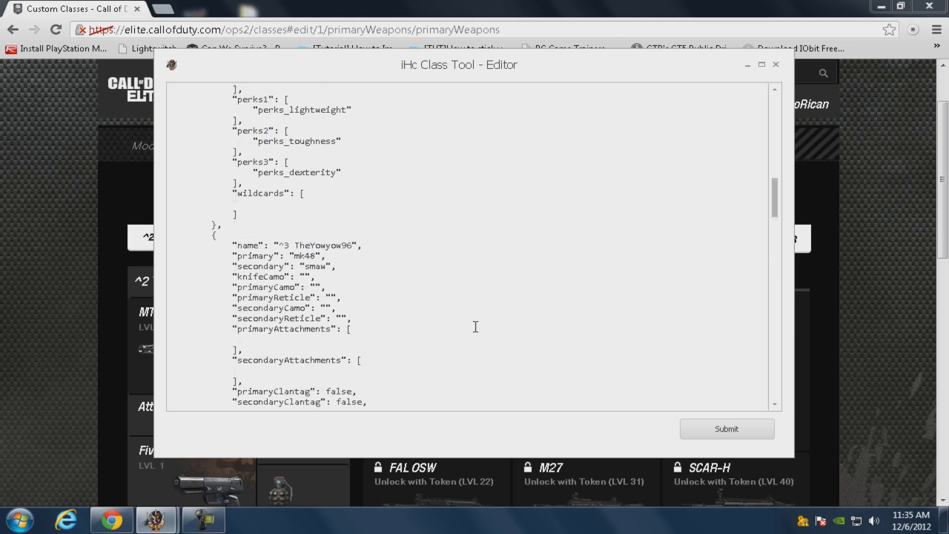
pyautogui.scroll(15, 476, 329)
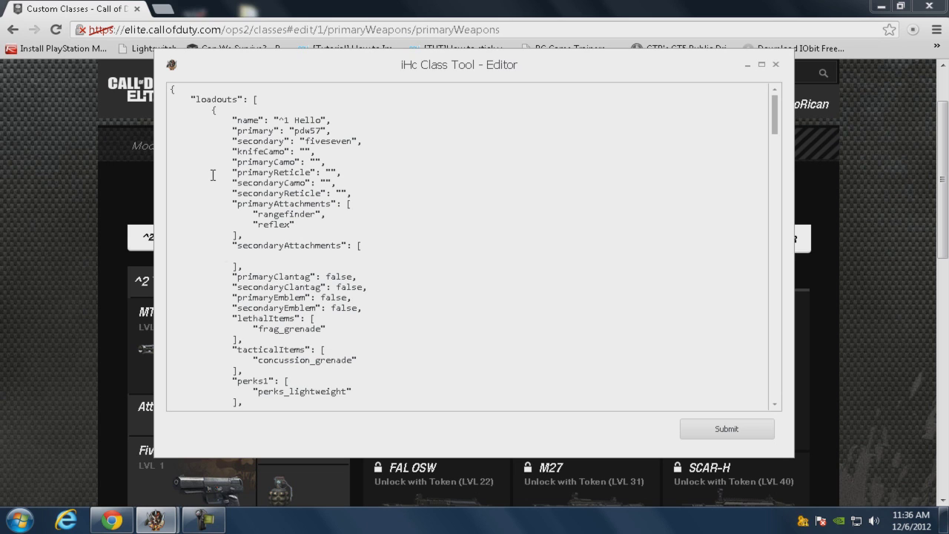
# Check the first three loadout entries in the class editor and submit the edited loadout text to the game
pyautogui.scroll(-15, 276, 291)
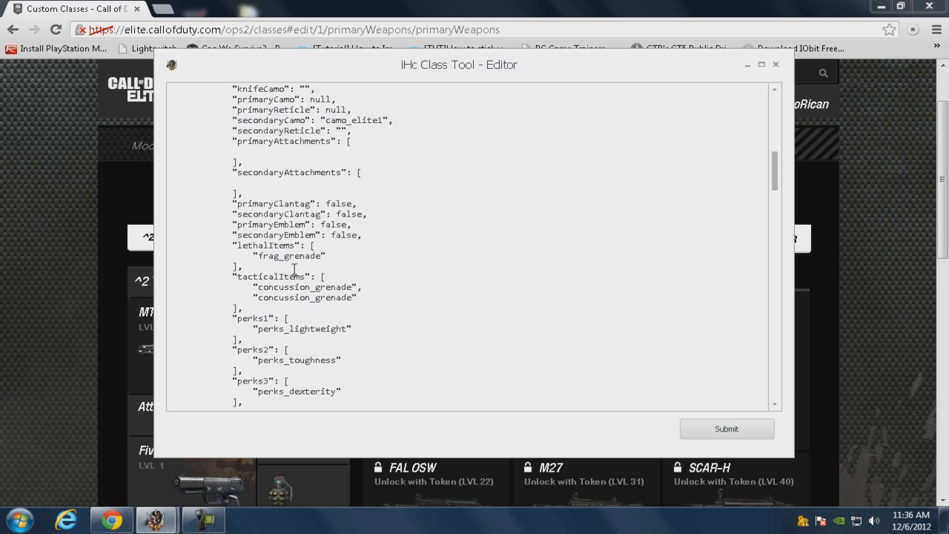
pyautogui.scroll(-7, 295, 269)
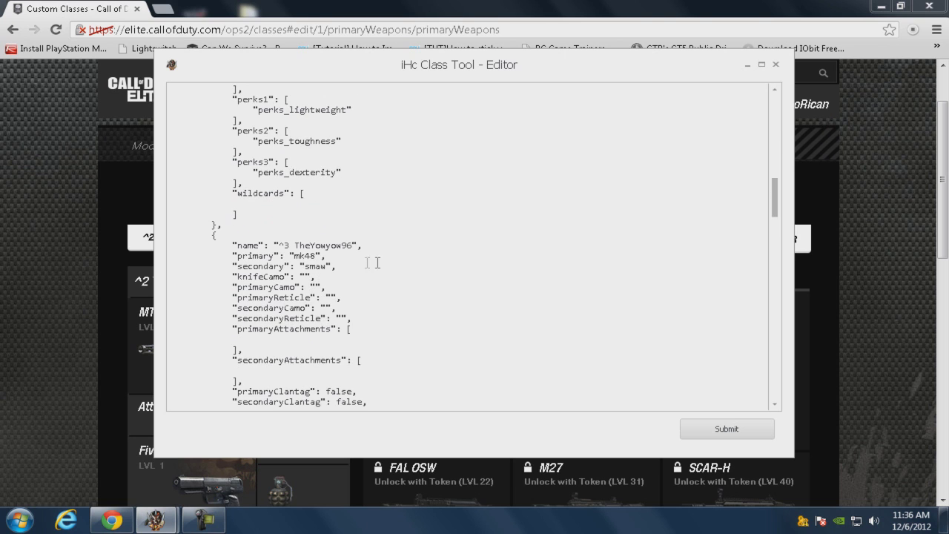
pyautogui.scroll(1, 377, 262)
pyautogui.scroll(-3, 376, 262)
pyautogui.scroll(-1, 377, 262)
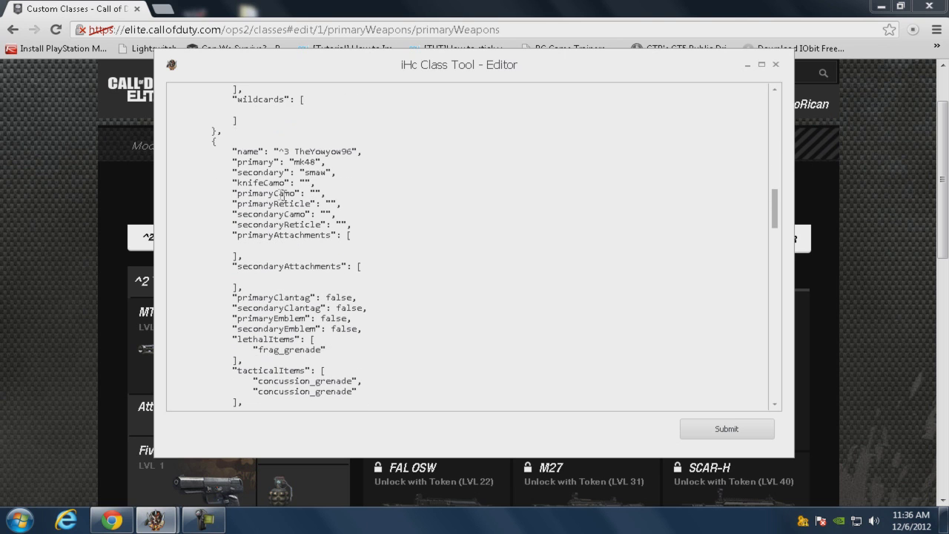
pyautogui.scroll(10, 363, 203)
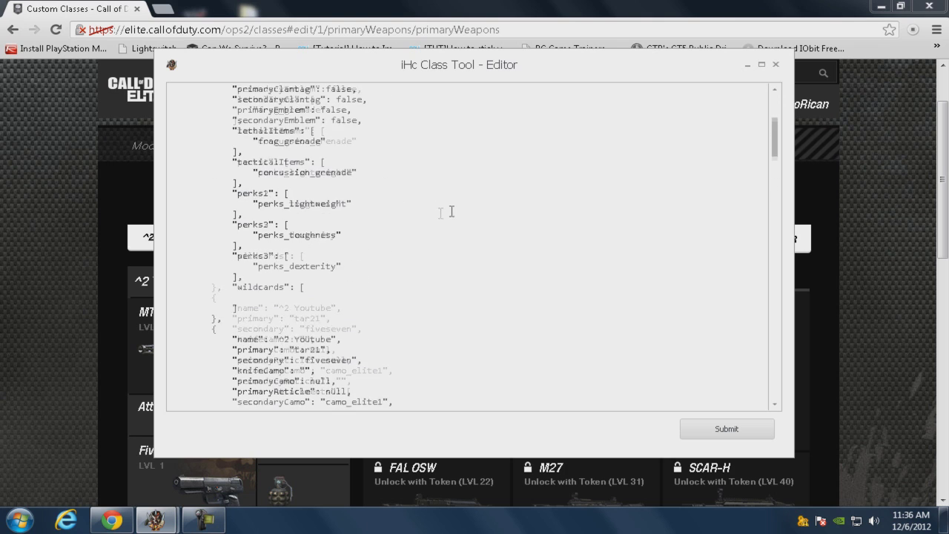
pyautogui.scroll(6, 450, 211)
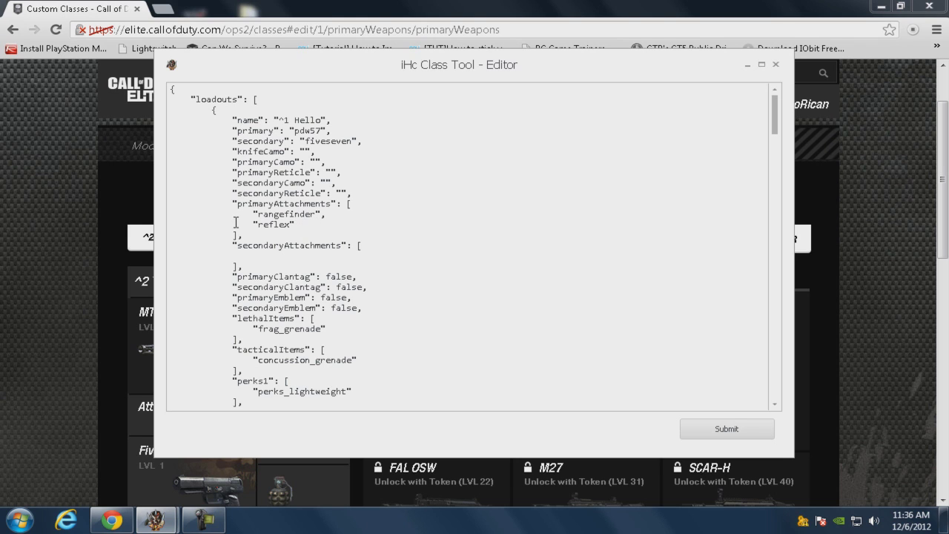
pyautogui.click(751, 431)
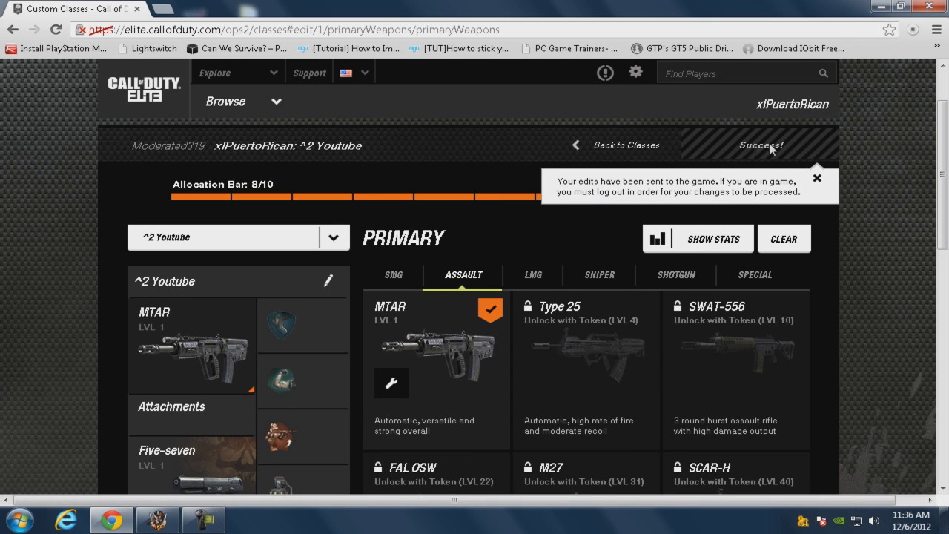
# Return from the ^2 Youtube class to the custom classes overview and examine the listed class names
pyautogui.scroll(-3, 653, 328)
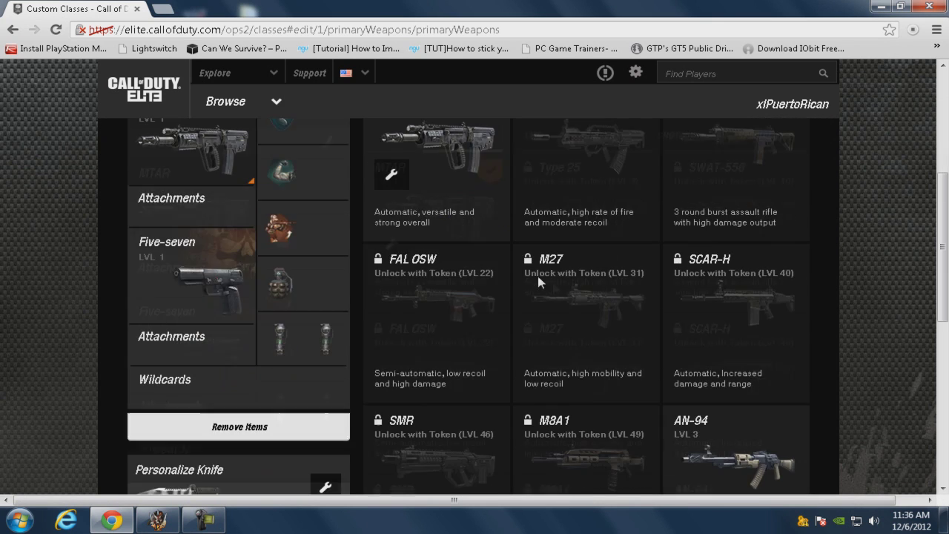
pyautogui.scroll(2, 488, 255)
pyautogui.scroll(1, 333, 268)
pyautogui.scroll(-1, 341, 262)
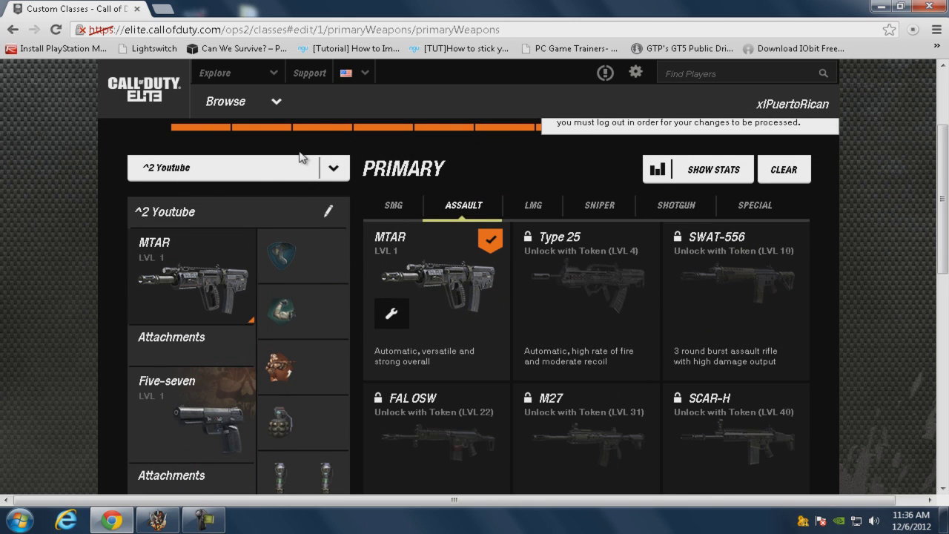
pyautogui.scroll(1, 300, 170)
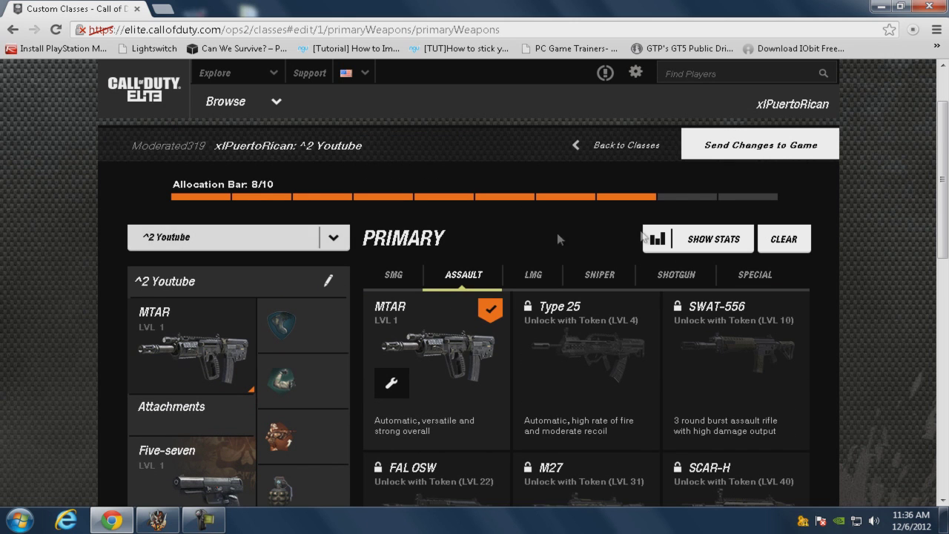
pyautogui.click(640, 151)
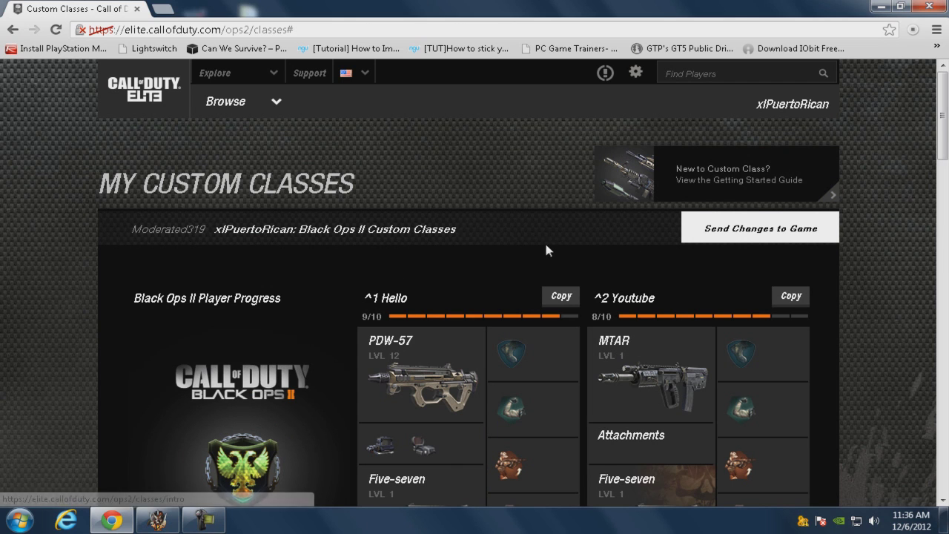
pyautogui.scroll(-2, 548, 259)
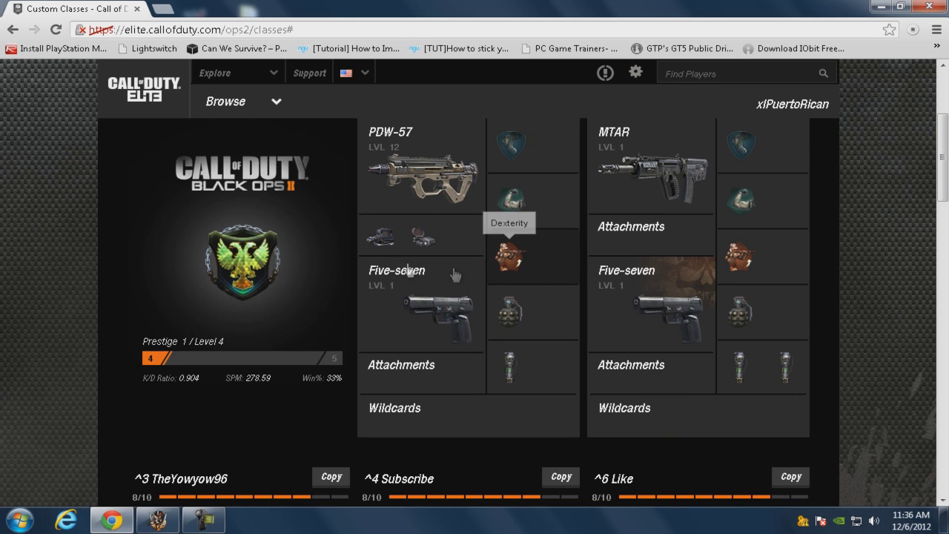
pyautogui.scroll(3, 406, 241)
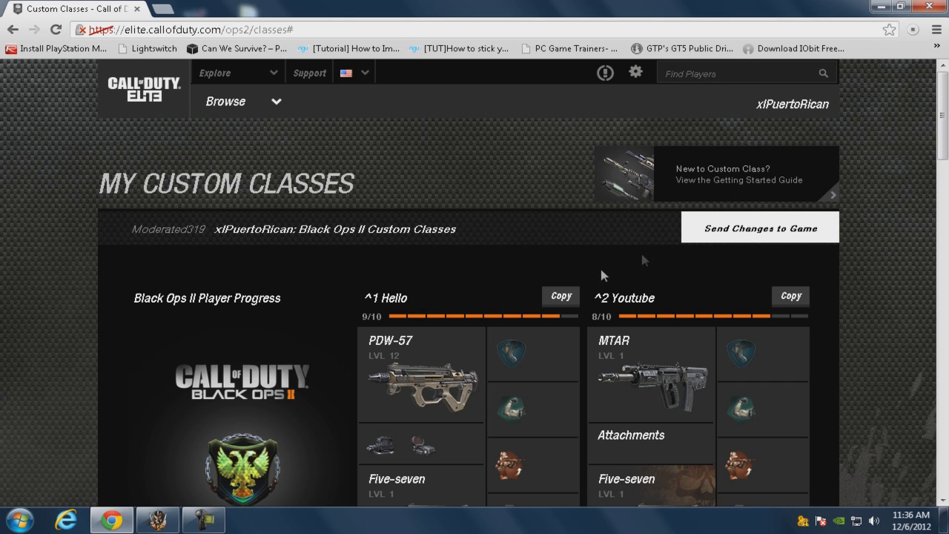
pyautogui.click(211, 527)
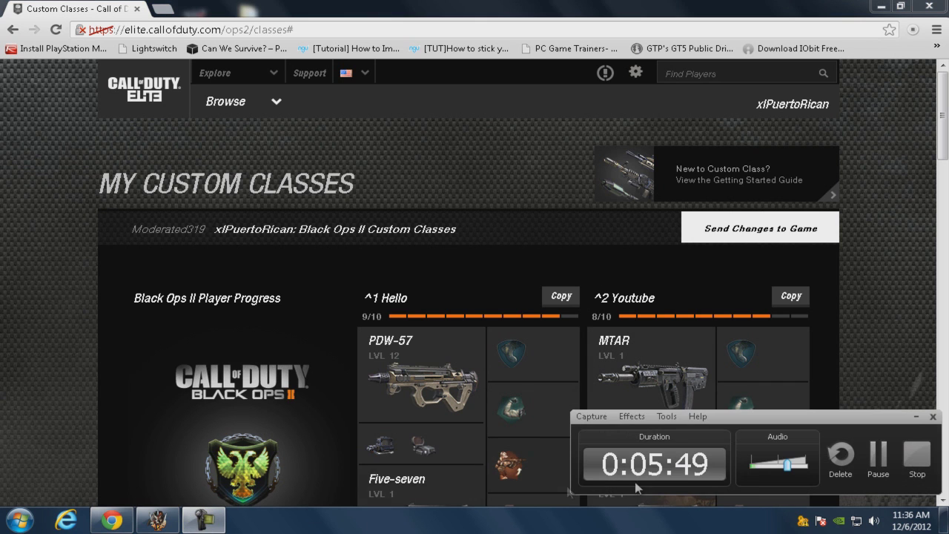
pyautogui.click(914, 449)
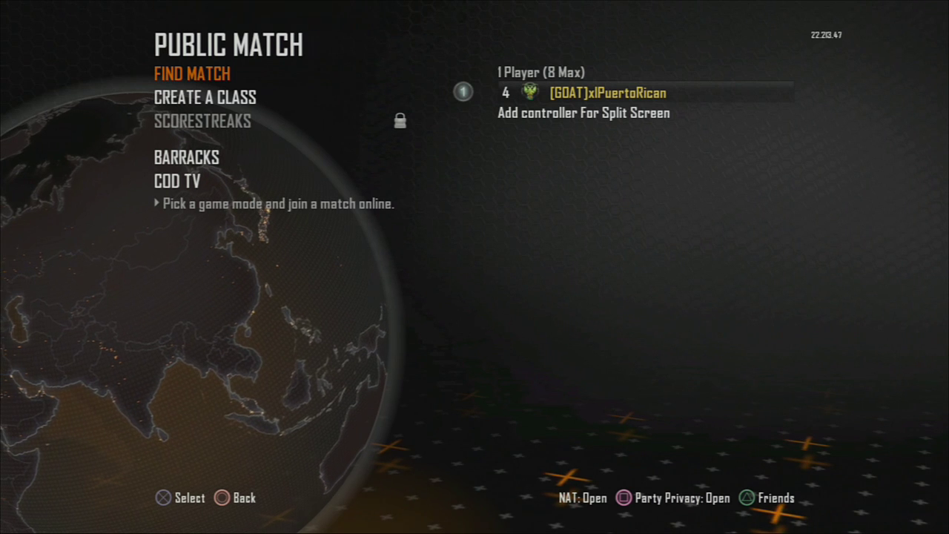
# In Black Ops II, open Create a Class from the Public Match lobby and accept the import of the COD Elite classes
pyautogui.click(204, 97)
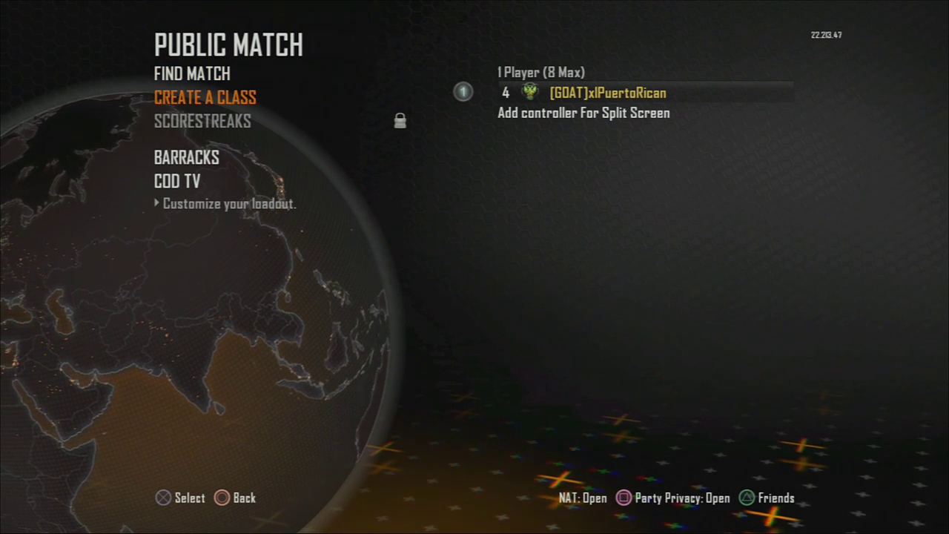
pyautogui.press('Return')
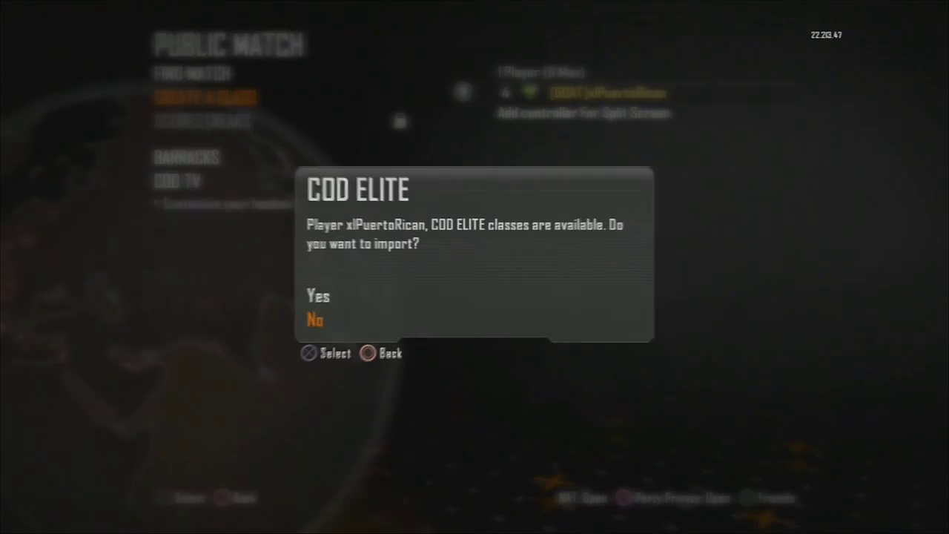
pyautogui.press('Up')
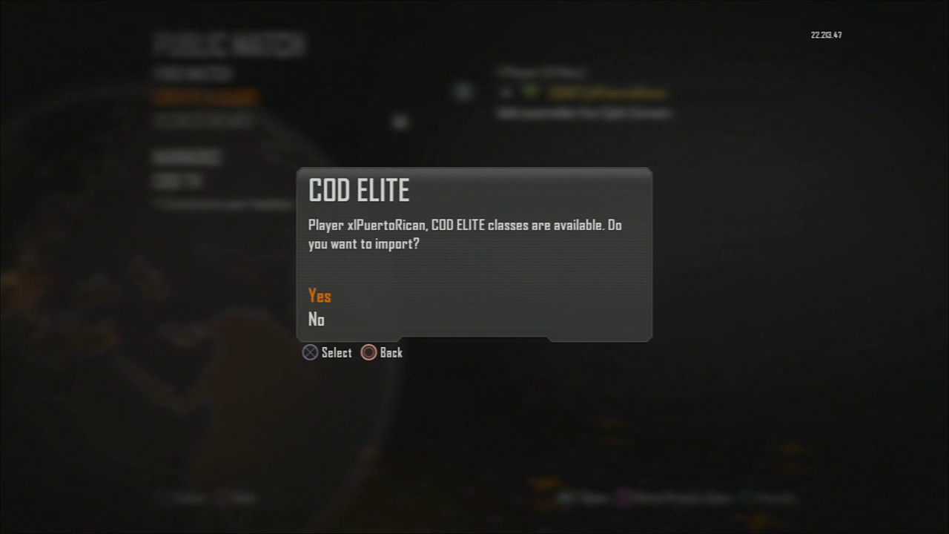
pyautogui.press('Return')
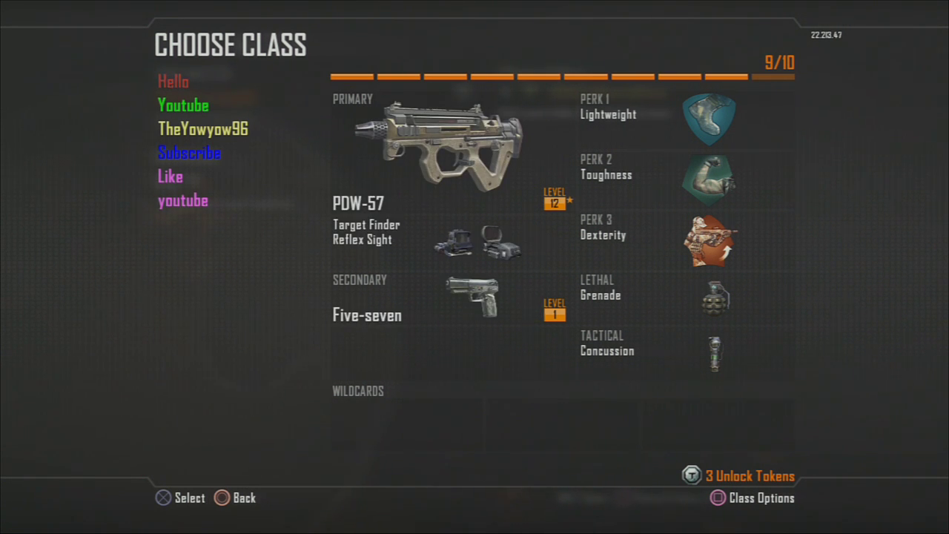
# Inspect the coloured Hello class and its PDW-57 loadout, and return to the Public Match lobby
pyautogui.press('Return')
pyautogui.press('Down')
pyautogui.press('Left')
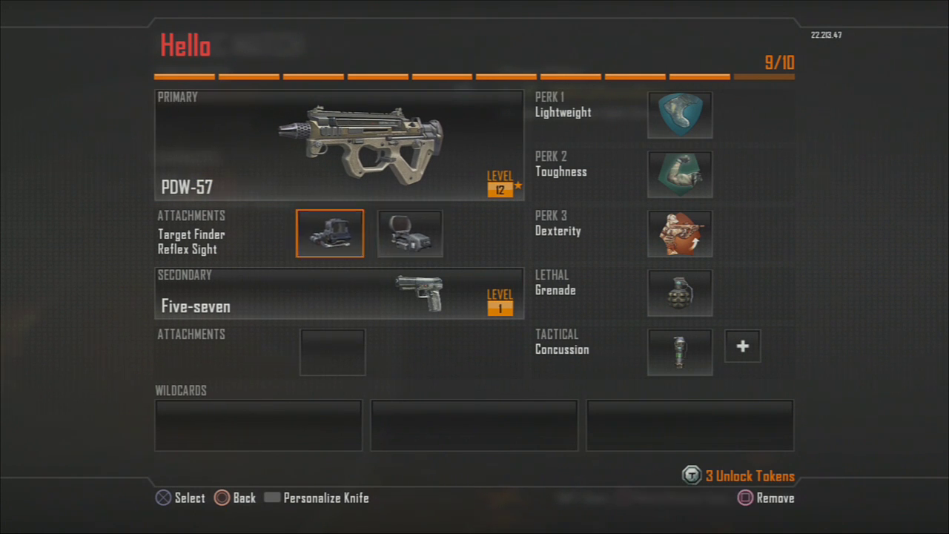
pyautogui.press('Right')
pyautogui.press('Left')
pyautogui.press('Up')
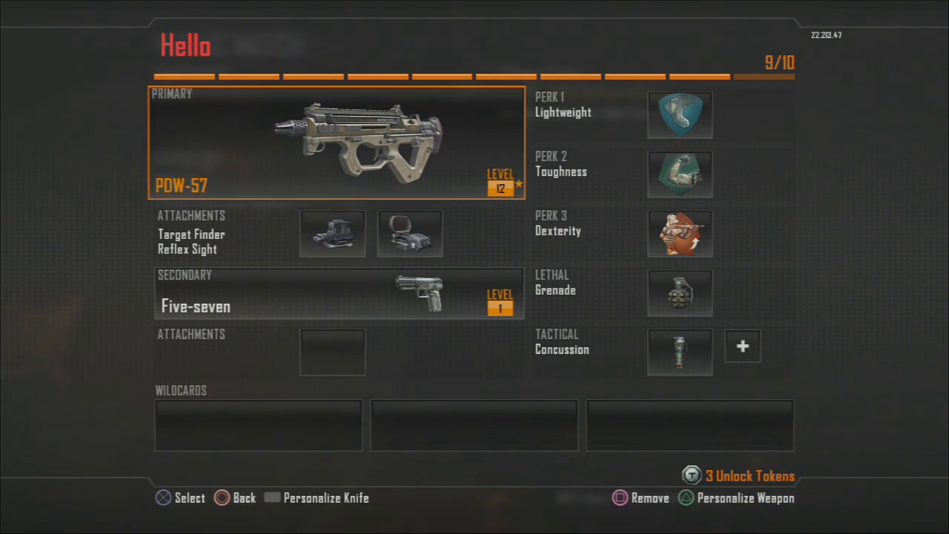
pyautogui.press('Escape')
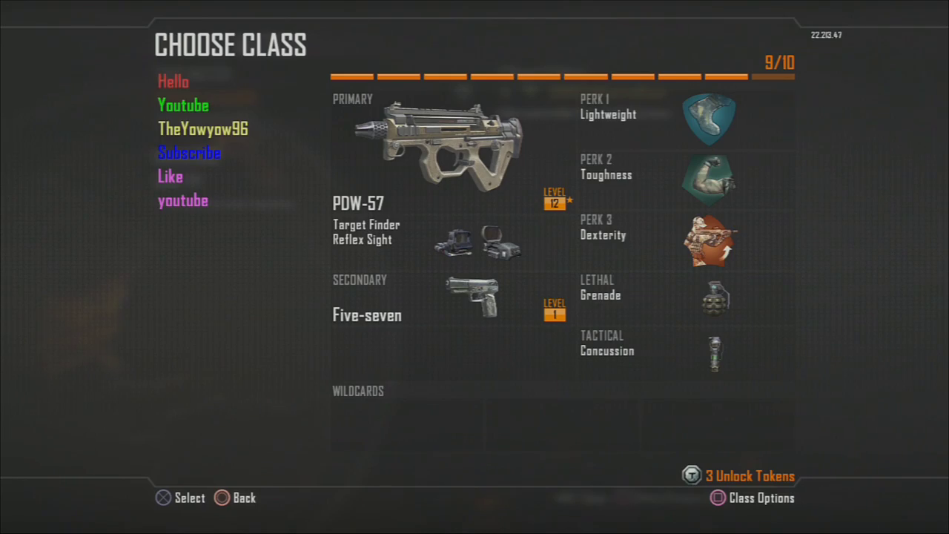
pyautogui.press('Escape')
# Find a Core Team Deathmatch match and enter it with the Hello class
pyautogui.press('Up')
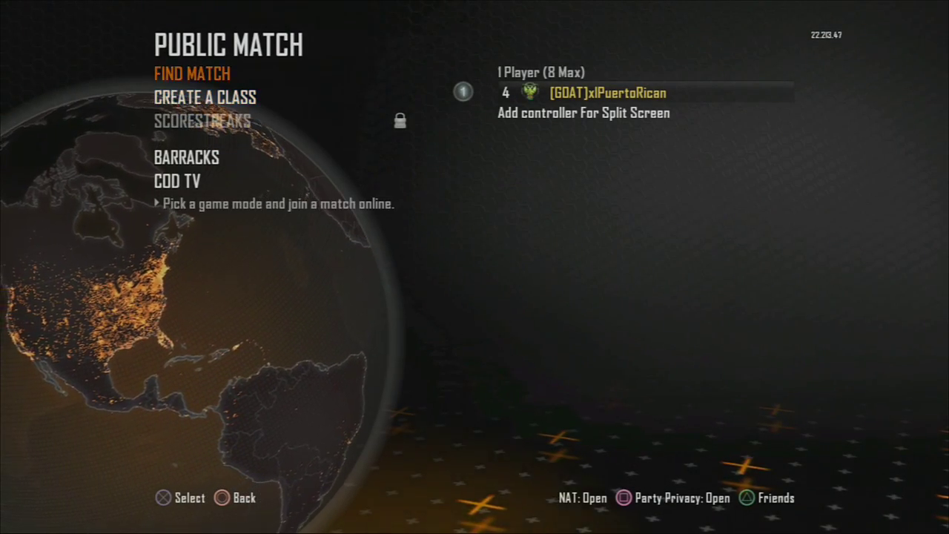
pyautogui.press('Return')
pyautogui.press('Down')
pyautogui.press('Up')
pyautogui.press('Return')
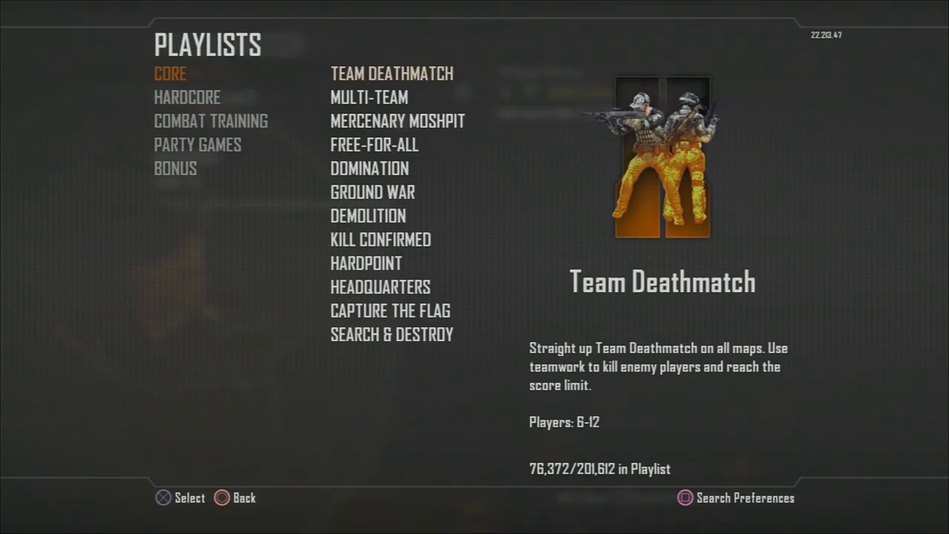
pyautogui.press('Return')
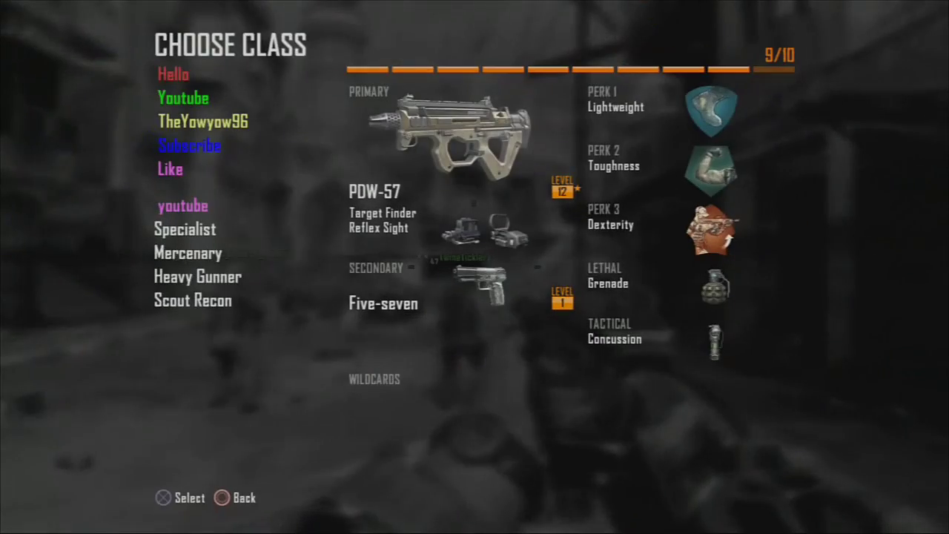
pyautogui.press('Return')
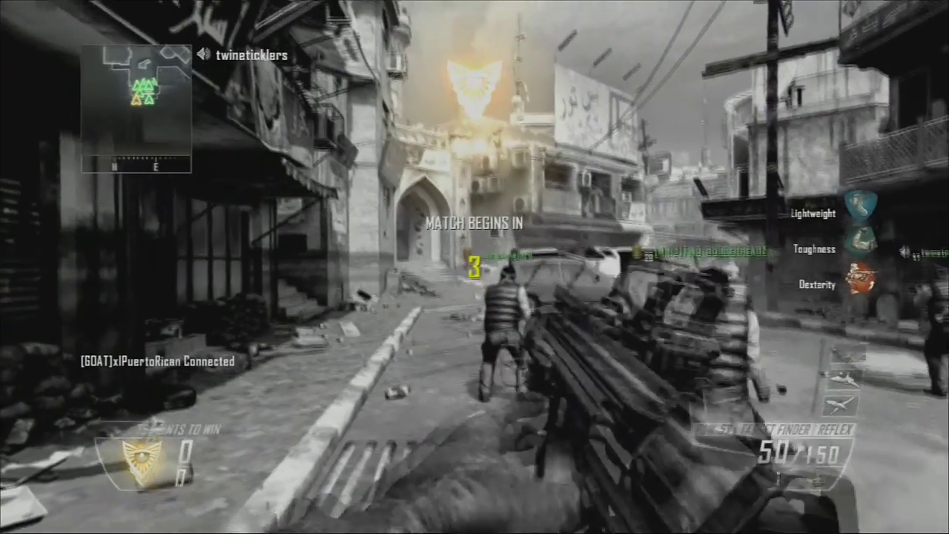